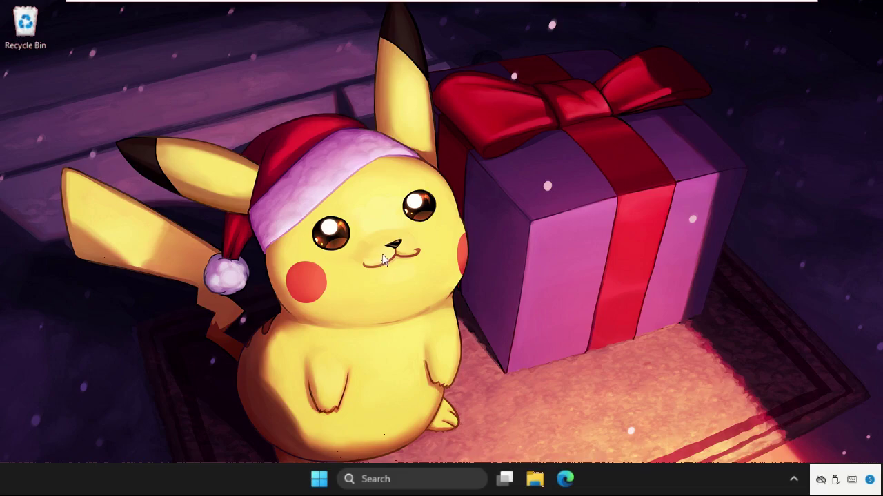
- Open the Windows Temp folder through the Run prompt with 'temp'
{"action": "right_click", "coordinate": [320, 487]}
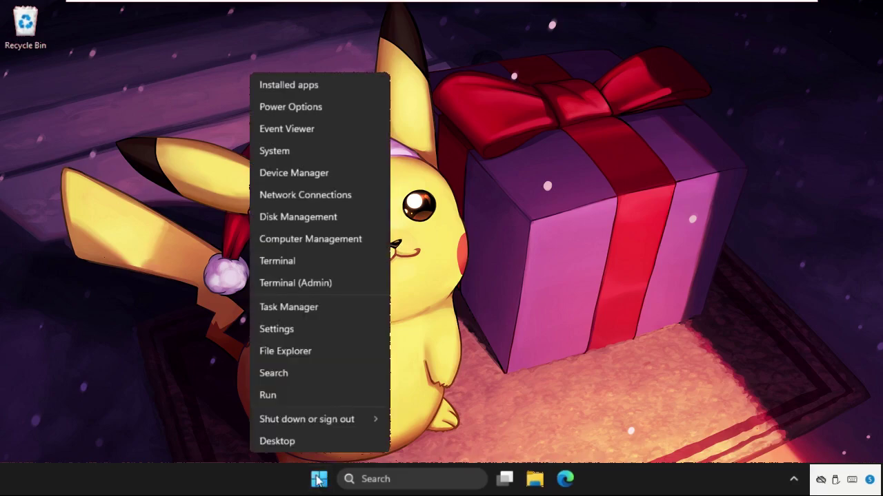
{"action": "left_click", "coordinate": [280, 395]}
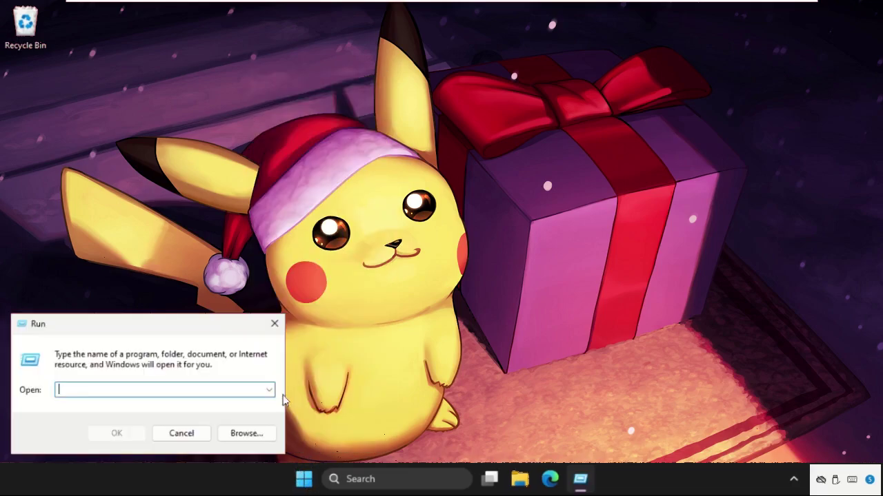
{"action": "mouse_move", "coordinate": [173, 321]}
{"action": "left_mouse_down"}
{"action": "mouse_move", "coordinate": [449, 184]}
{"action": "mouse_move", "coordinate": [488, 149]}
{"action": "left_mouse_up"}
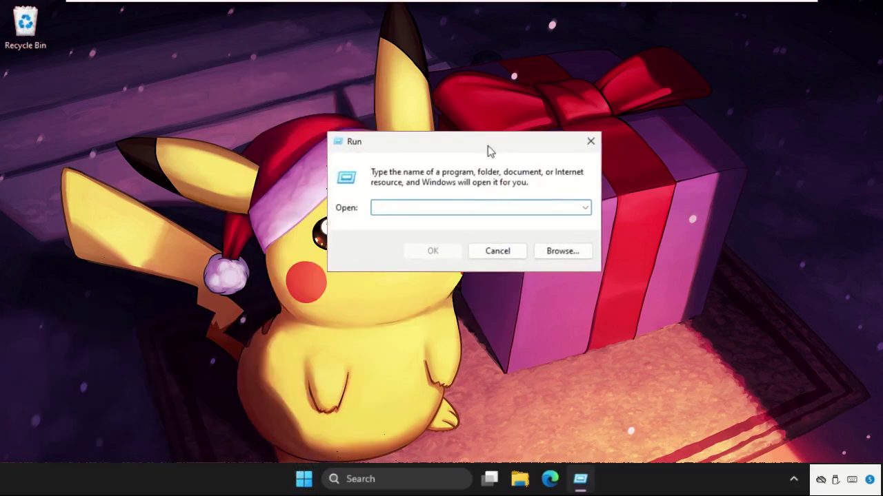
{"action": "type", "text": "temp"}
{"action": "key", "text": "Return"}
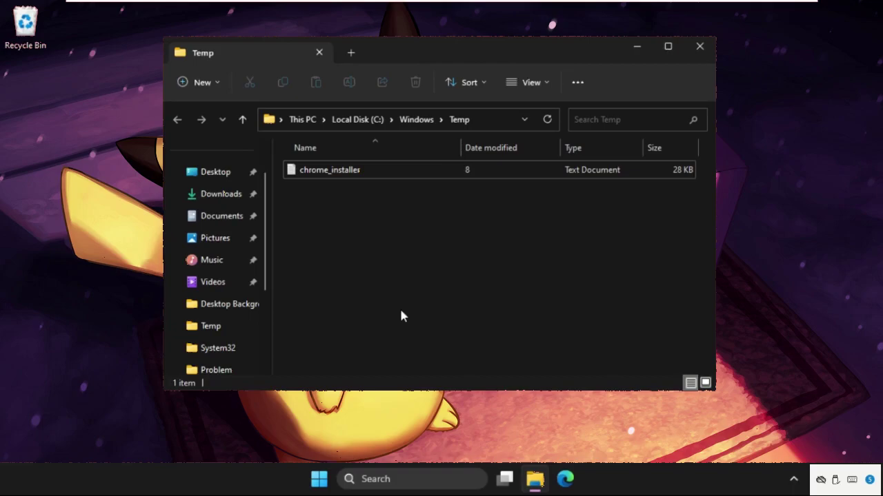
- Delete the chrome_installer file from Temp and close the folder window
{"action": "left_click_drag", "start_coordinate": [401, 311], "coordinate": [373, 141]}
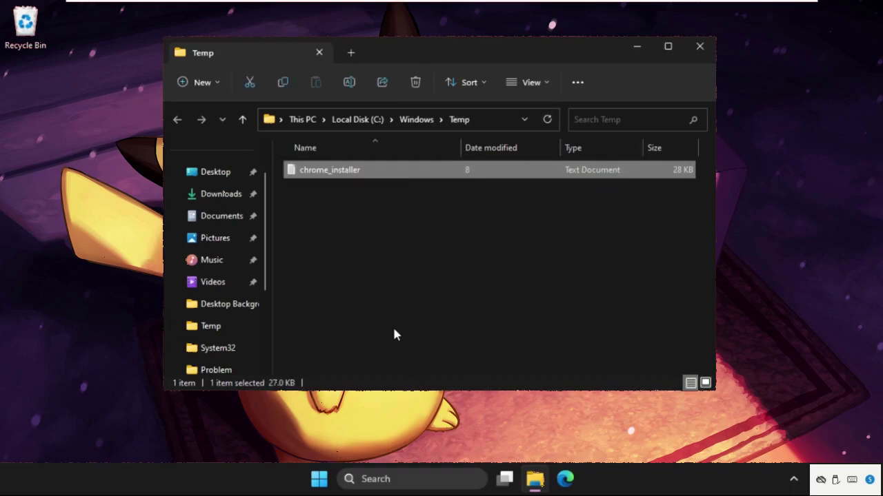
{"action": "left_click_drag", "start_coordinate": [393, 324], "coordinate": [348, 120]}
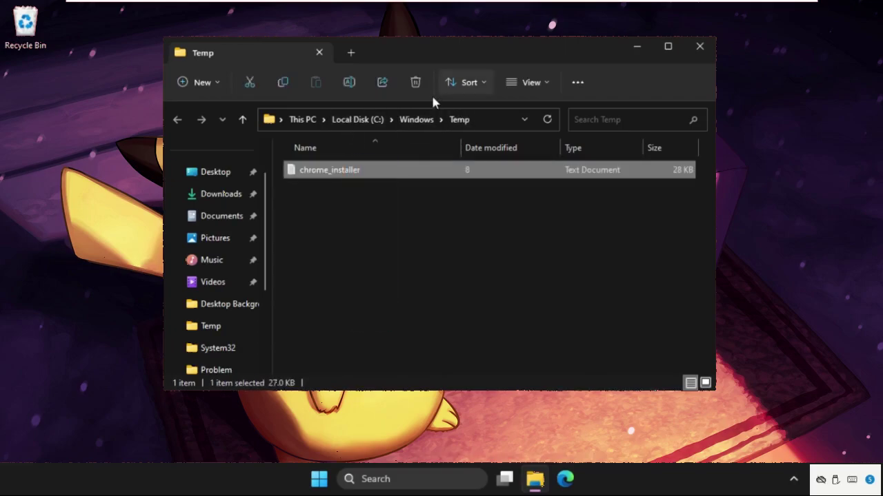
{"action": "left_click", "coordinate": [415, 83]}
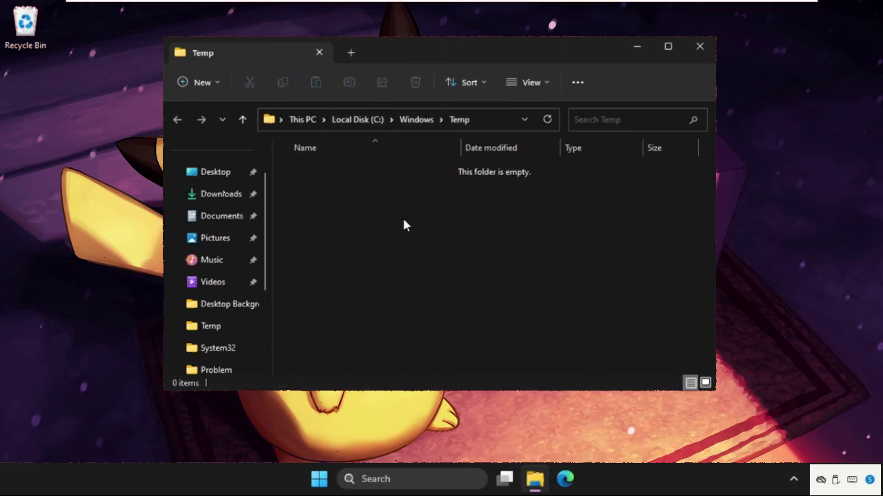
{"action": "left_click", "coordinate": [700, 47]}
- Open the user's AppData Local Temp folder by running %temp%
{"action": "right_click", "coordinate": [328, 488]}
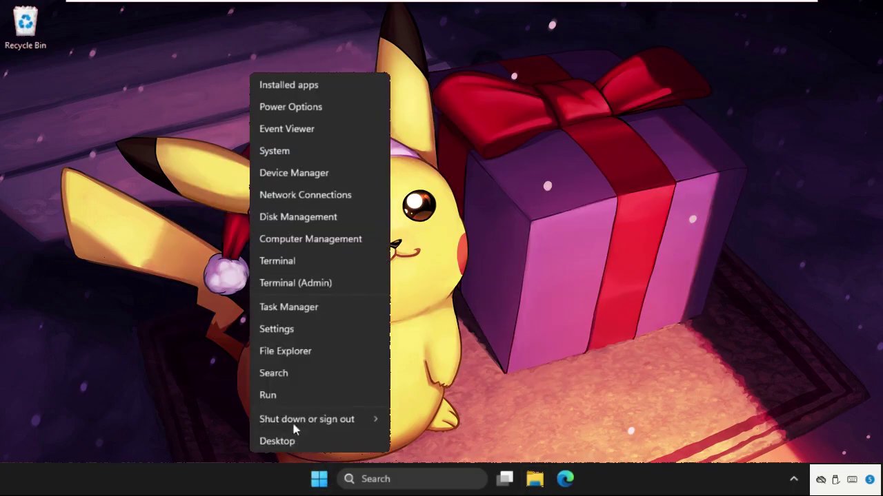
{"action": "left_click", "coordinate": [288, 397]}
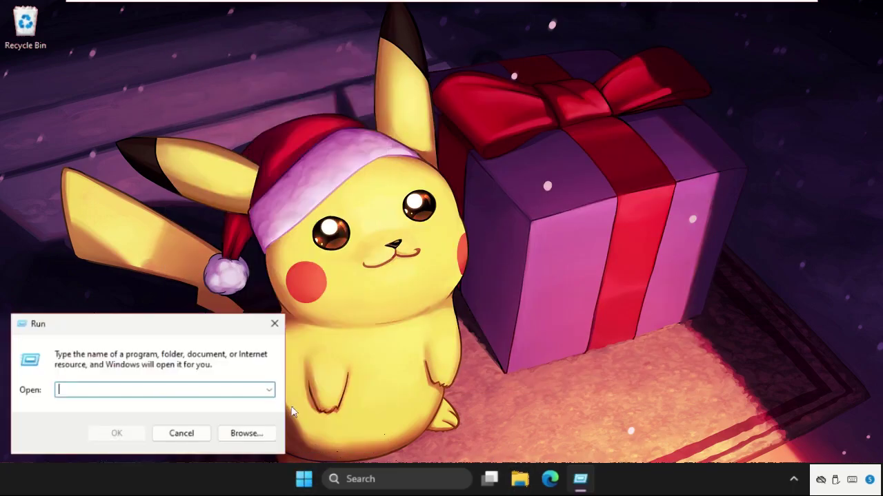
{"action": "type", "text": "%tem"}
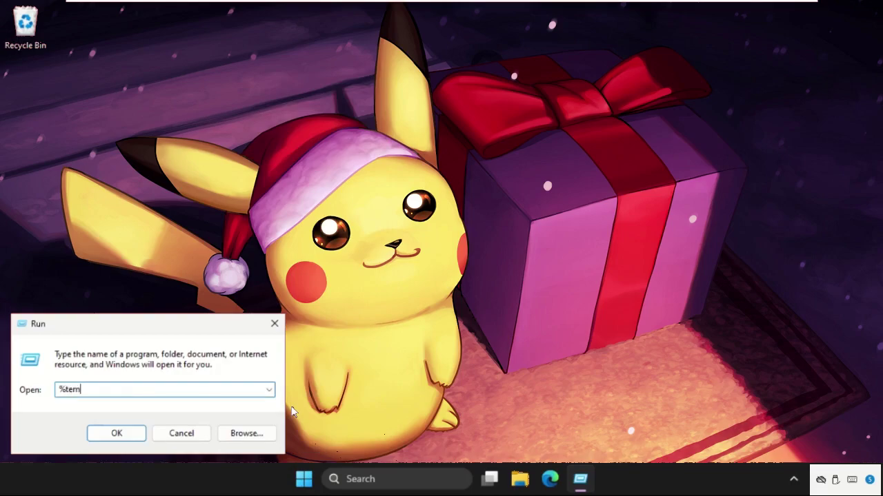
{"action": "type", "text": "p%"}
{"action": "key", "text": "Return"}
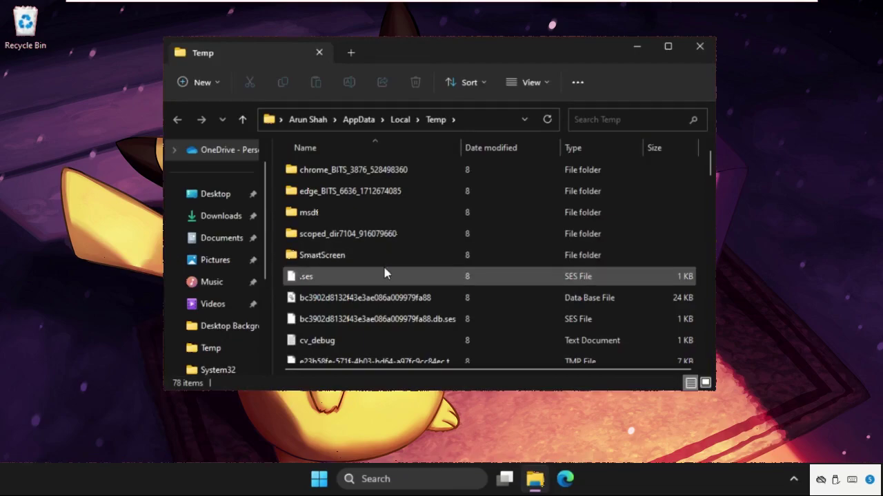
- Select and delete all 78 temp items, then close the window
{"action": "scroll", "coordinate": [384, 274], "scroll_direction": "down", "scroll_amount": 2}
{"action": "scroll", "coordinate": [384, 274], "scroll_direction": "up", "scroll_amount": 2}
{"action": "left_click", "coordinate": [383, 272]}
{"action": "key", "text": "ctrl+a"}
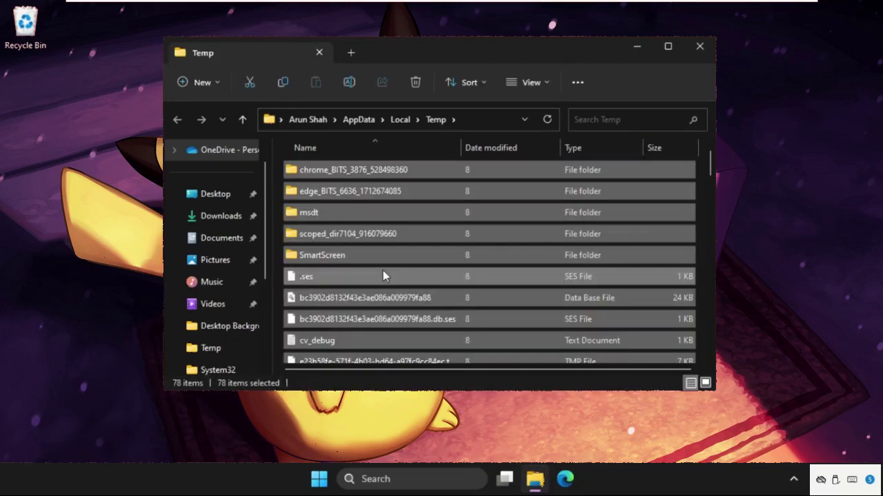
{"action": "left_click", "coordinate": [416, 83]}
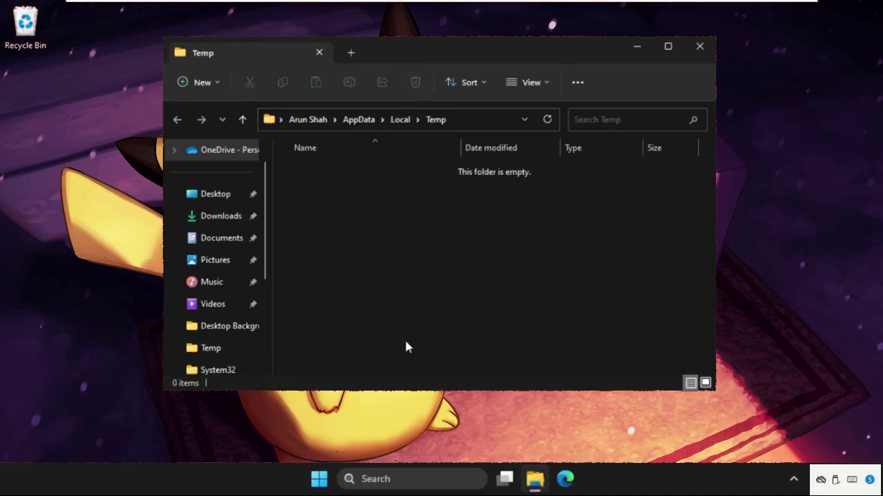
{"action": "left_click", "coordinate": [699, 46]}
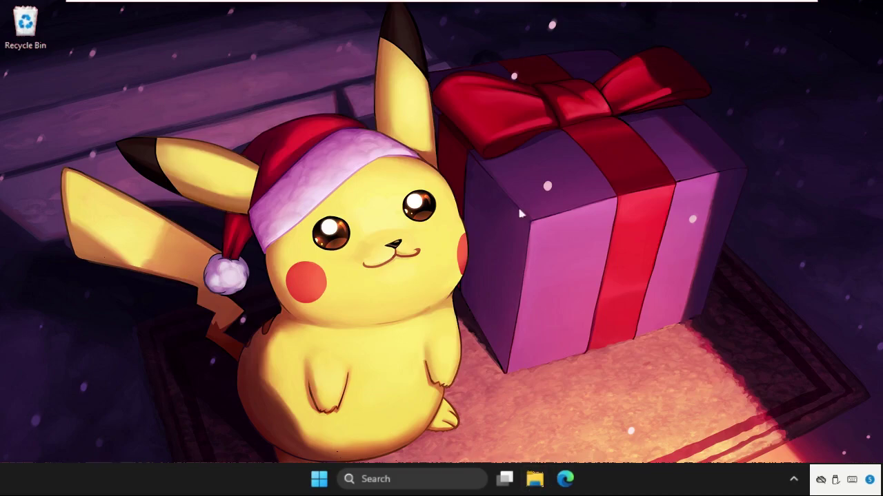
- Open the Windows Prefetch folder through the Run prompt
{"action": "right_click", "coordinate": [326, 480]}
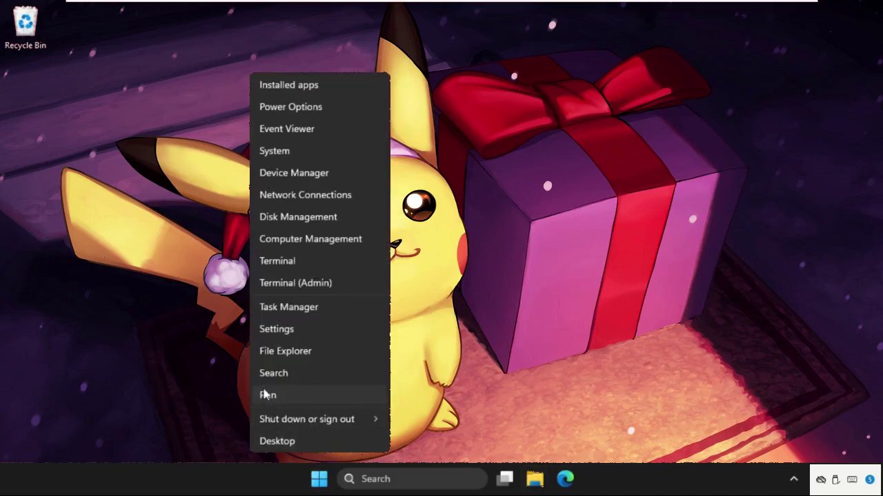
{"action": "left_click", "coordinate": [264, 393]}
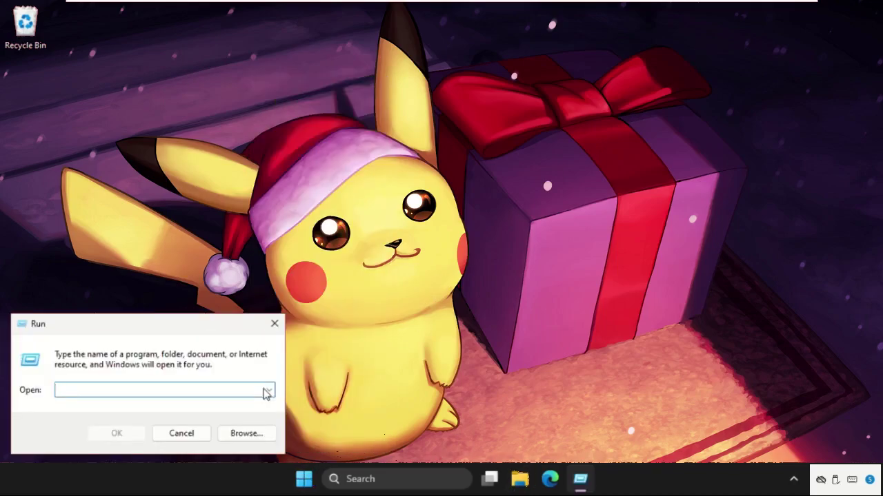
{"action": "type", "text": "pre"}
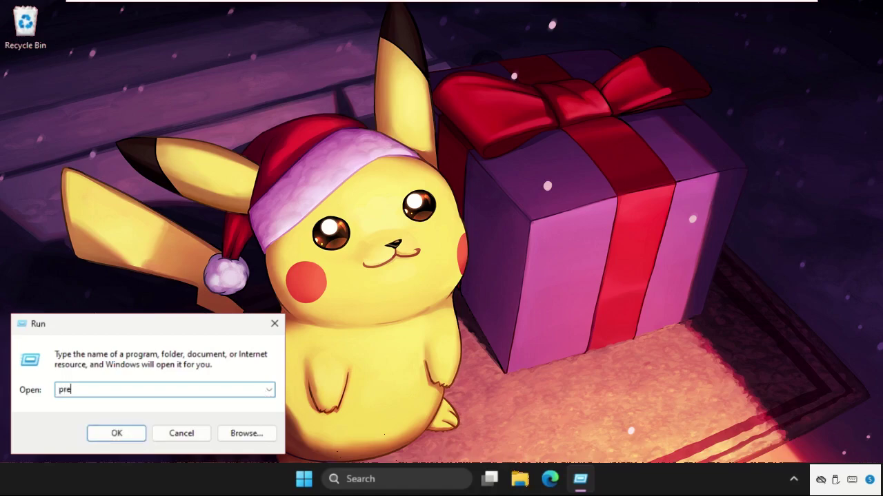
{"action": "type", "text": "etch"}
{"action": "key", "text": "Return"}
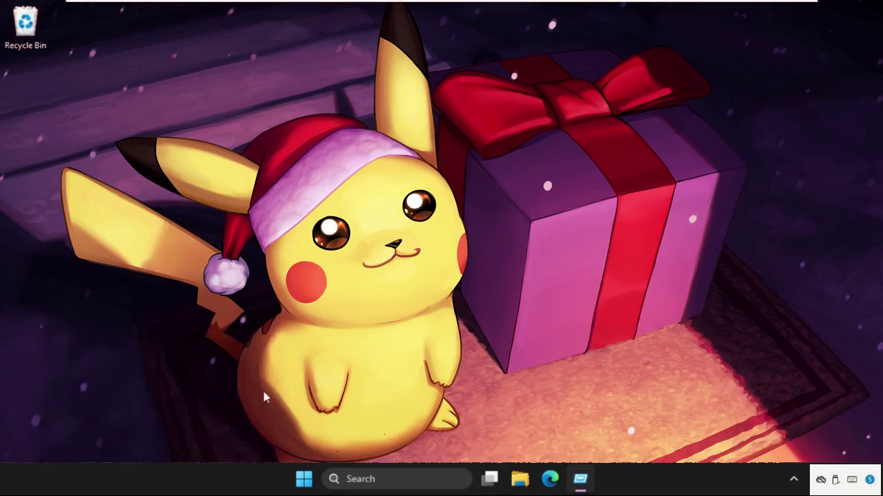
- Select and delete all 400 Prefetch files, then close the window
{"action": "left_click", "coordinate": [385, 283]}
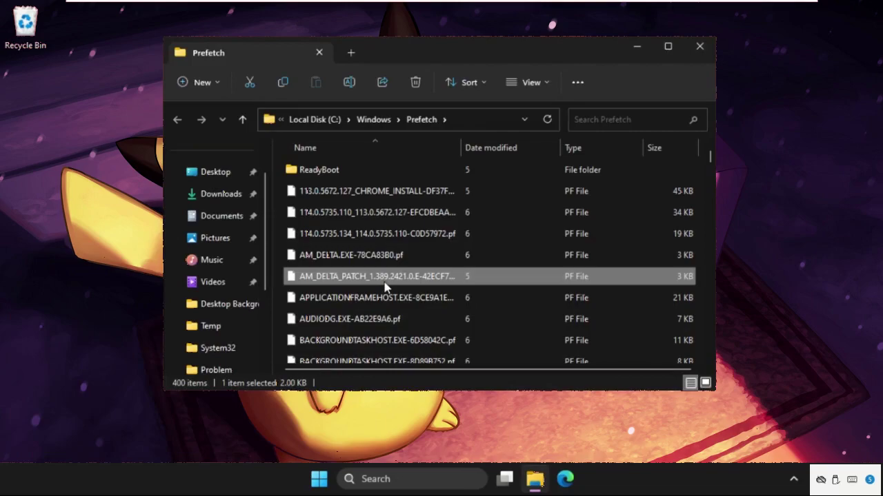
{"action": "key", "text": "ctrl+a"}
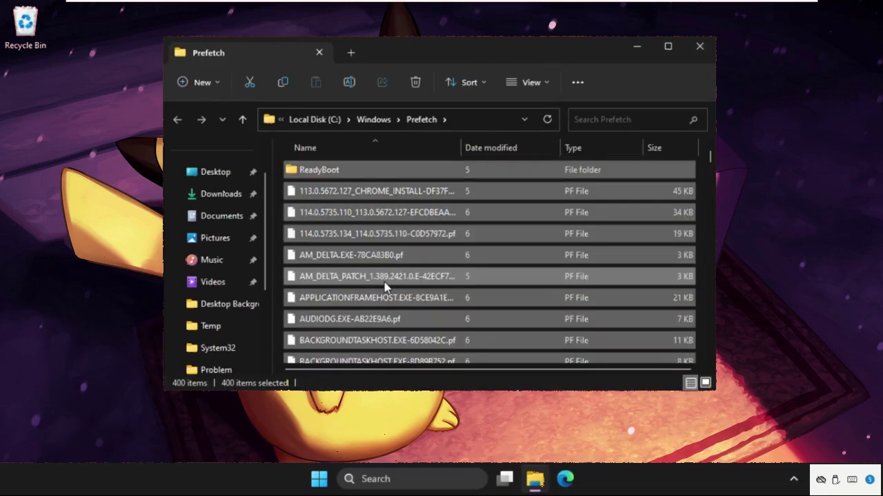
{"action": "left_click", "coordinate": [416, 83]}
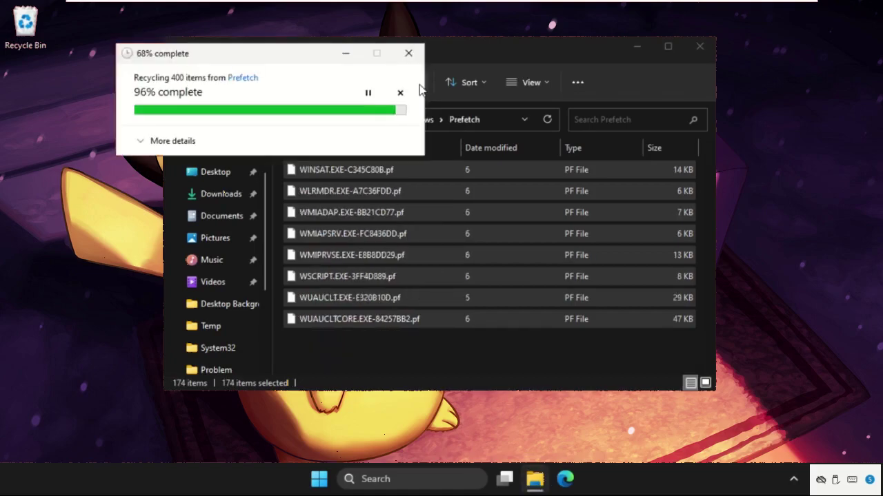
{"action": "left_click", "coordinate": [701, 48]}
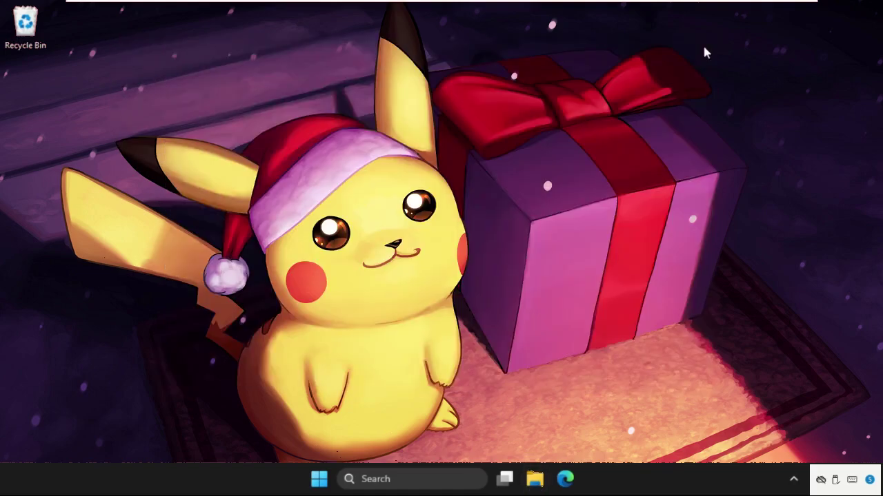
- Empty the Recycle Bin, permanently deleting its 9,684 items
{"action": "right_click", "coordinate": [39, 26]}
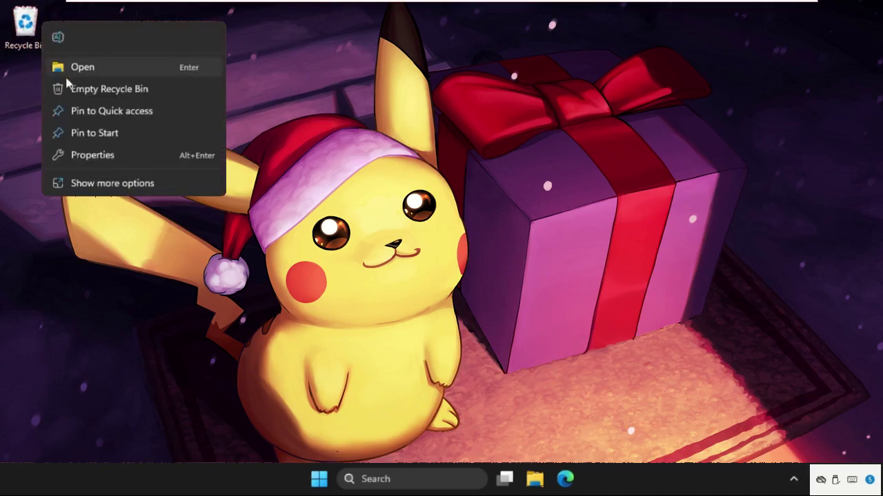
{"action": "left_click", "coordinate": [80, 90]}
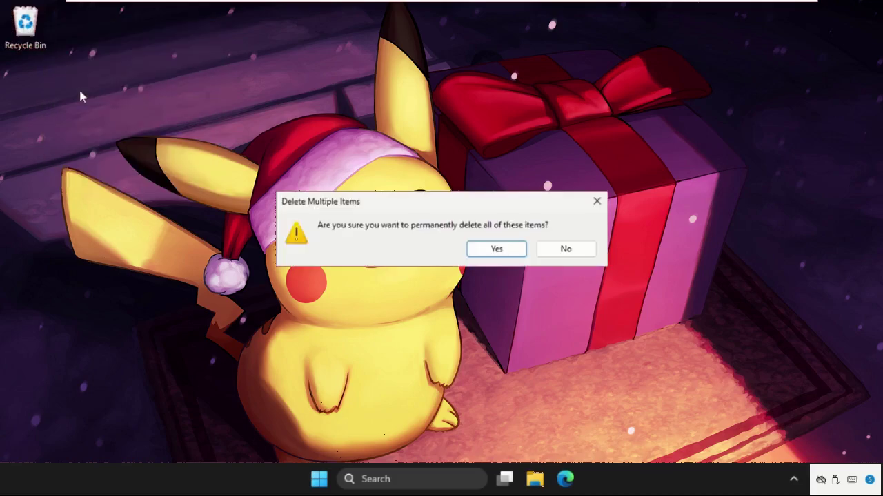
{"action": "left_click", "coordinate": [503, 255]}
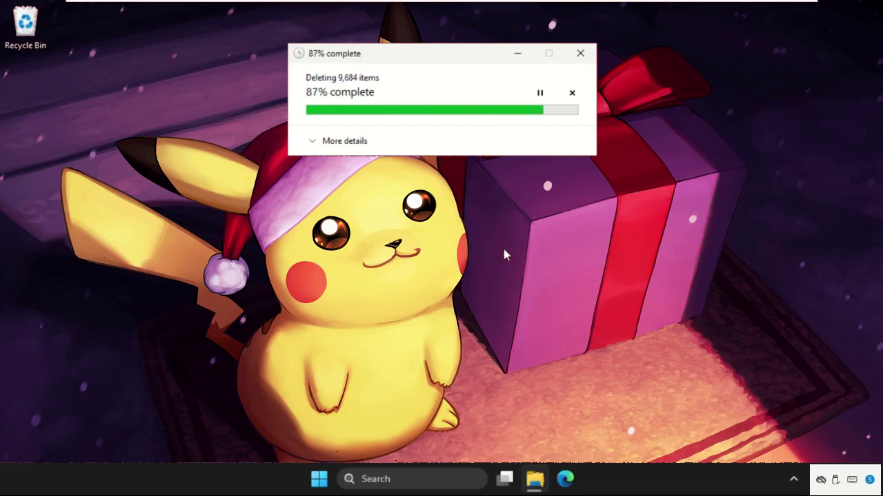
- Launch the Services app from Windows search
{"action": "left_click", "coordinate": [355, 477]}
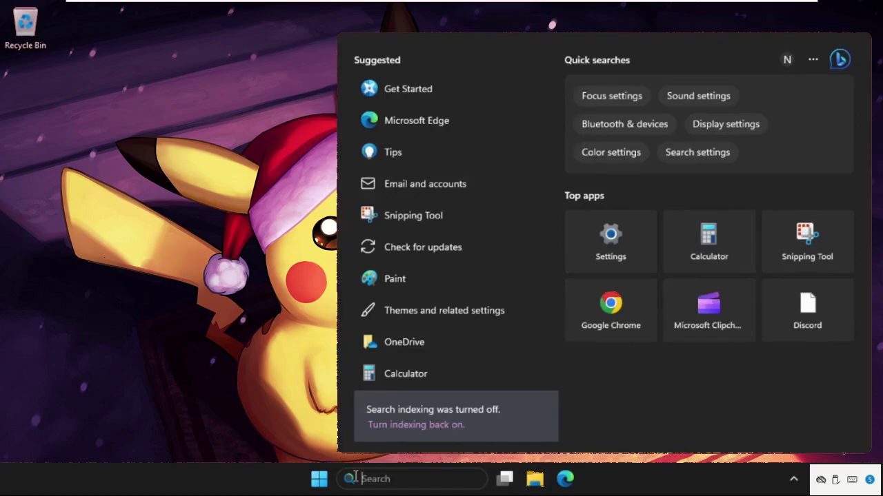
{"action": "type", "text": "servi"}
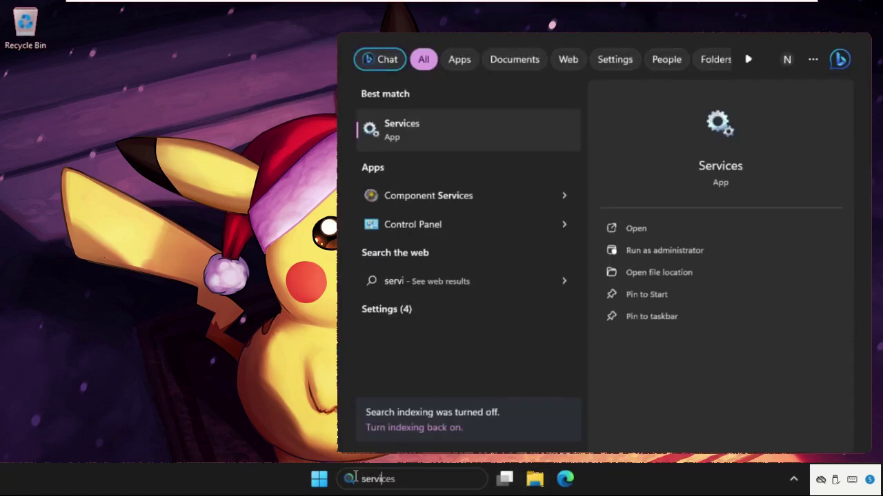
{"action": "key", "text": "Return"}
- Find and select the SysMain service in the Services list
{"action": "left_click", "coordinate": [493, 284]}
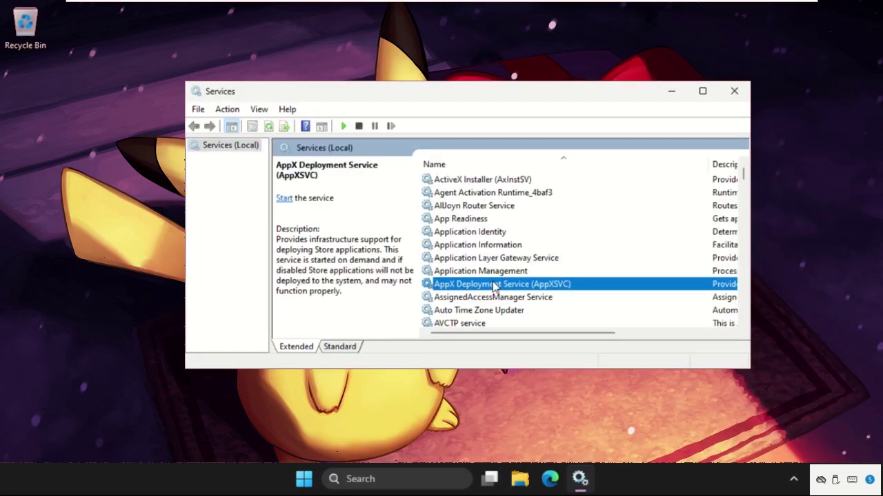
{"action": "key", "text": "s"}
{"action": "key", "text": "s"}
{"action": "key", "text": "s"}
{"action": "key", "text": "s"}
{"action": "key", "text": "s"}
{"action": "key", "text": "s"}
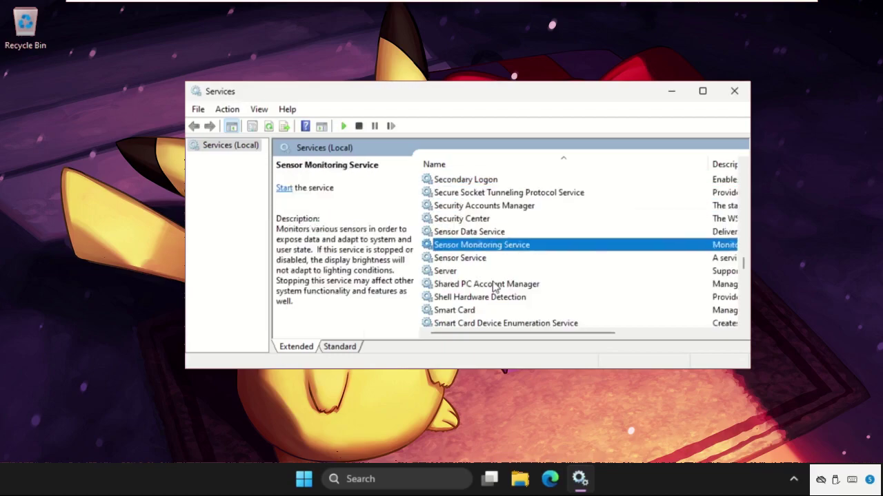
{"action": "scroll", "coordinate": [494, 286], "scroll_direction": "down", "scroll_amount": 2}
{"action": "scroll", "coordinate": [494, 285], "scroll_direction": "down", "scroll_amount": 1}
{"action": "scroll", "coordinate": [492, 281], "scroll_direction": "down", "scroll_amount": 3}
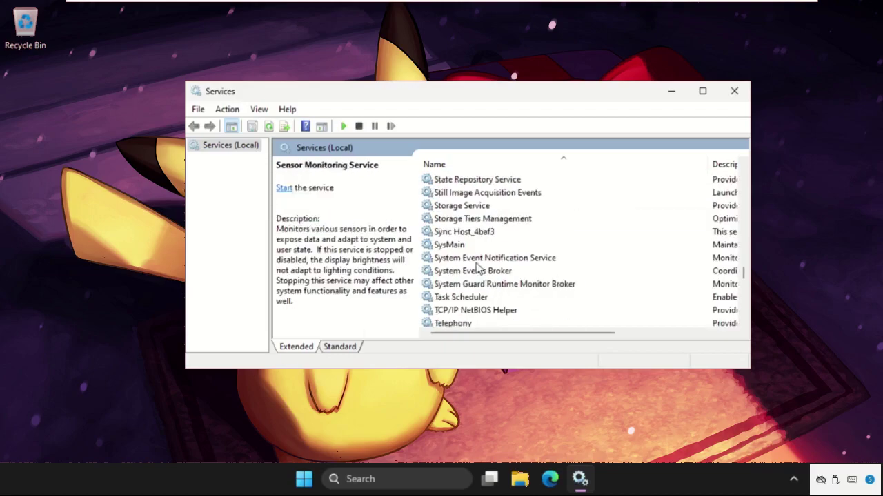
{"action": "left_click", "coordinate": [455, 246]}
- Set SysMain's startup type to Disabled in its properties and apply
{"action": "right_click", "coordinate": [483, 249]}
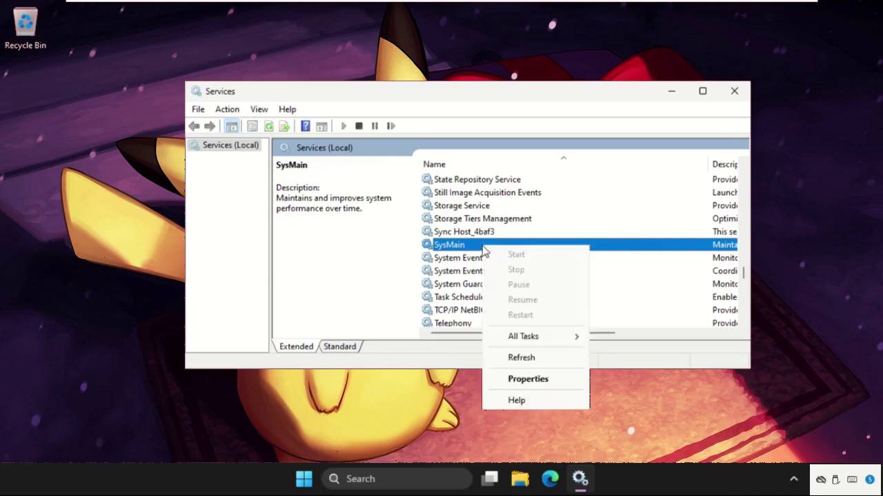
{"action": "left_click", "coordinate": [529, 380]}
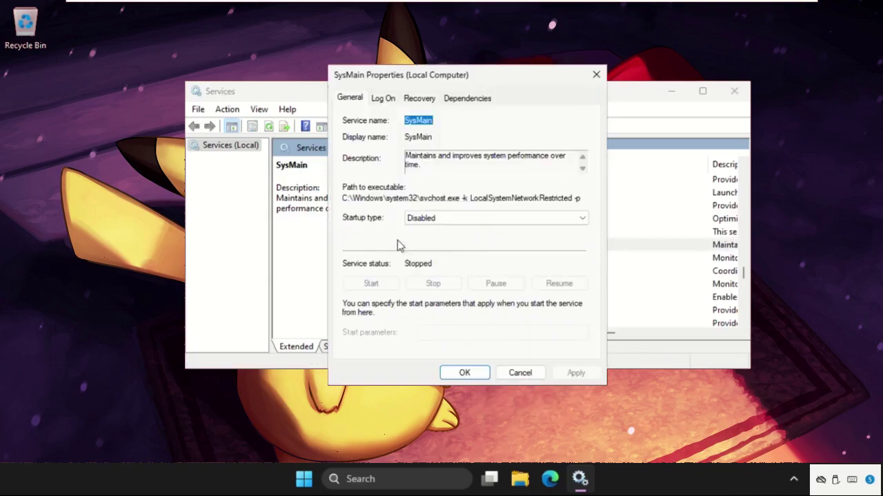
{"action": "left_click", "coordinate": [466, 219]}
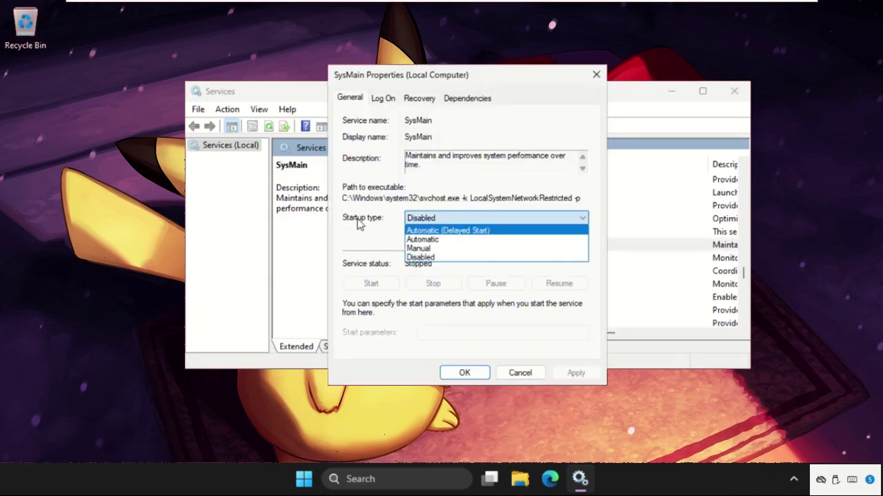
{"action": "left_click", "coordinate": [437, 258]}
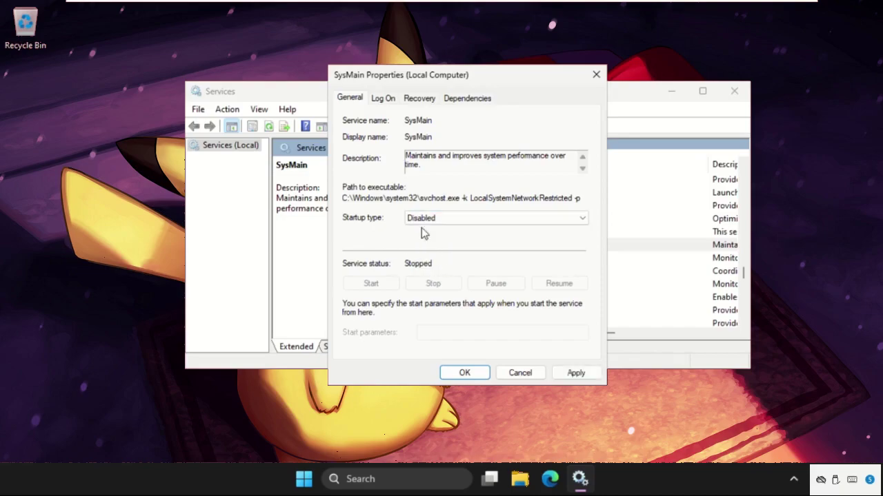
{"action": "left_click", "coordinate": [578, 374]}
- Confirm SysMain's properties and locate the Windows Update service
{"action": "left_click", "coordinate": [476, 373]}
{"action": "key", "text": "w"}
{"action": "key", "text": "Down"}
{"action": "key", "text": "Down"}
{"action": "key", "text": "Down"}
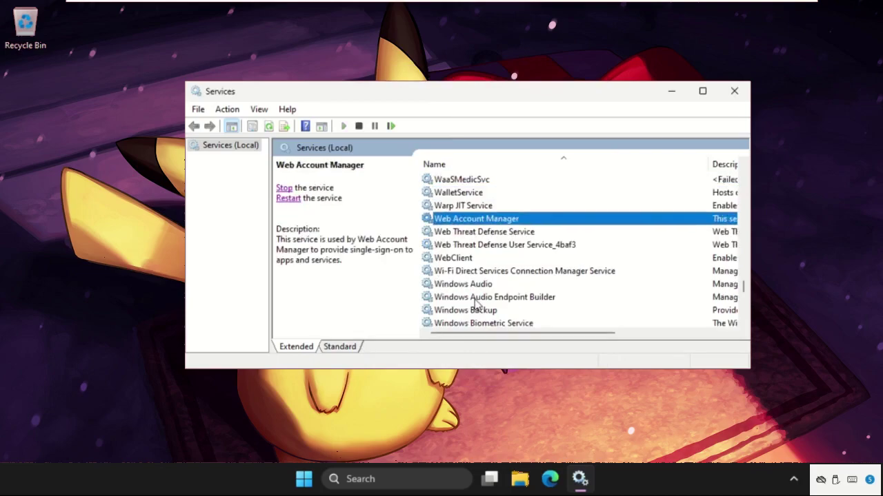
{"action": "scroll", "coordinate": [476, 307], "scroll_direction": "down", "scroll_amount": 5}
{"action": "scroll", "coordinate": [476, 310], "scroll_direction": "down", "scroll_amount": 2}
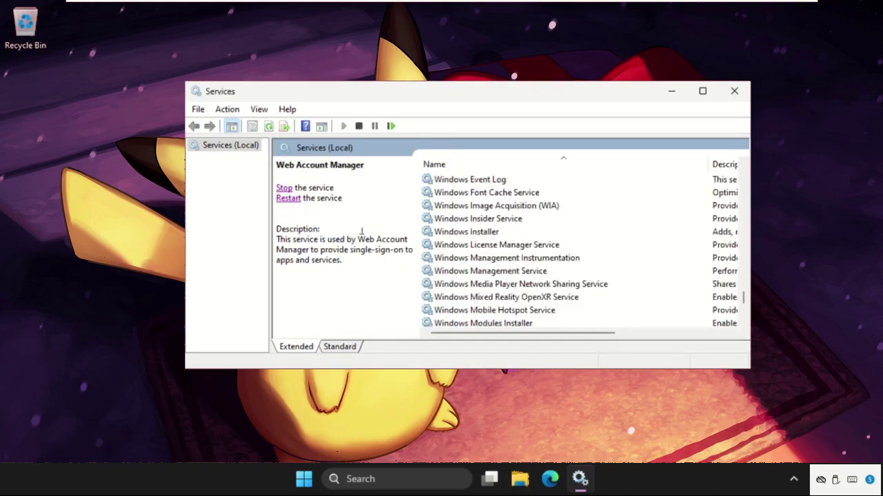
{"action": "left_click", "coordinate": [527, 276]}
{"action": "scroll", "coordinate": [529, 280], "scroll_direction": "down", "scroll_amount": 3}
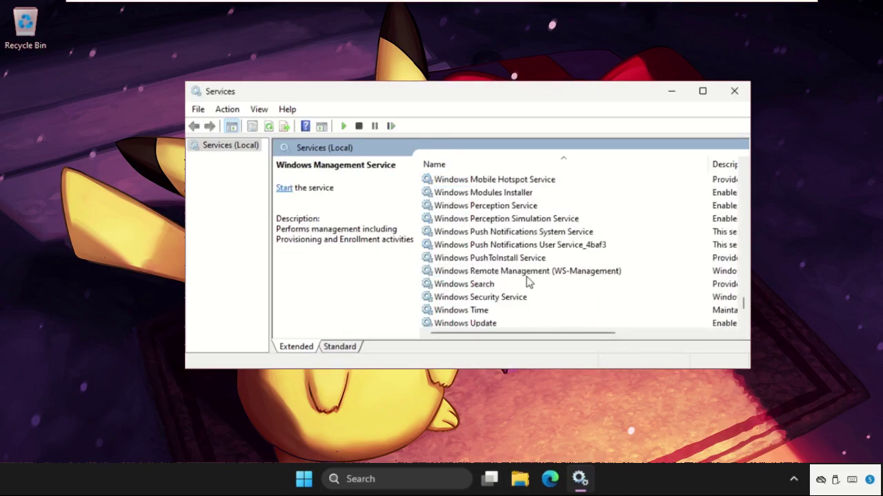
{"action": "scroll", "coordinate": [483, 298], "scroll_direction": "down", "scroll_amount": 1}
{"action": "left_click", "coordinate": [483, 285]}
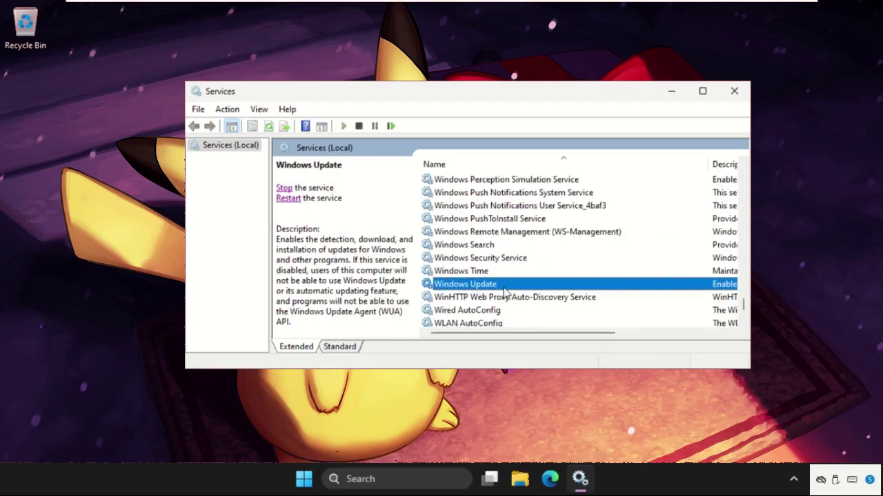
- Set Windows Update's startup type to Disabled, confirm, and stop the service
{"action": "right_click", "coordinate": [507, 290]}
{"action": "left_click", "coordinate": [545, 420]}
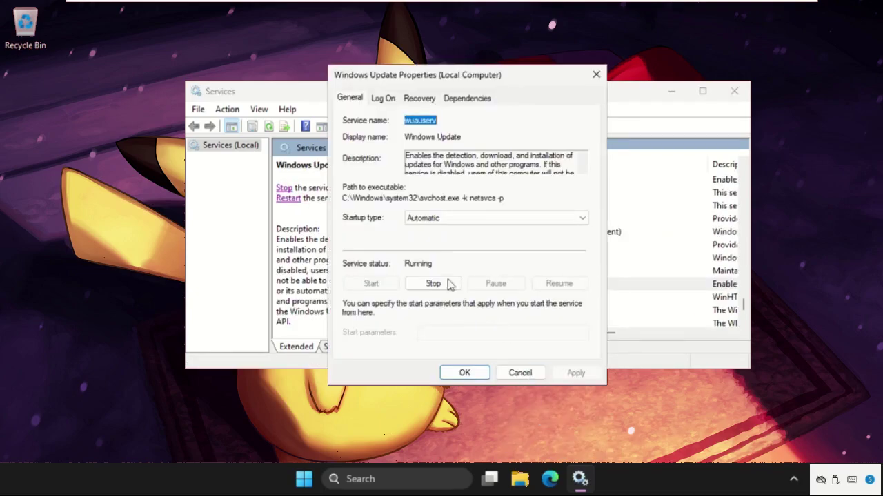
{"action": "left_click", "coordinate": [448, 218]}
{"action": "left_click", "coordinate": [448, 258]}
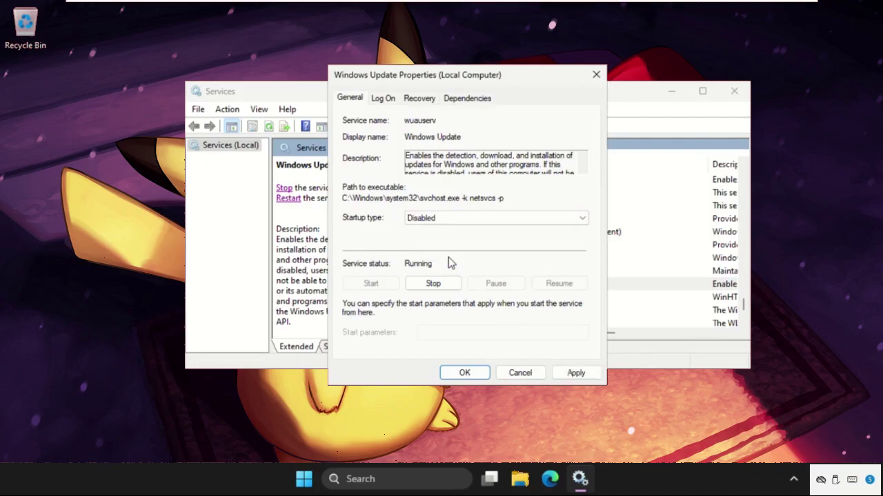
{"action": "left_click", "coordinate": [577, 372]}
{"action": "left_click", "coordinate": [465, 373]}
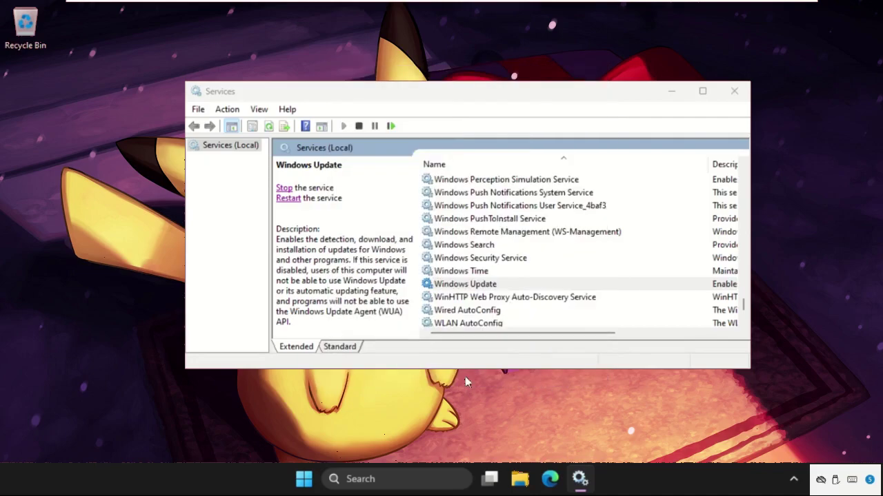
{"action": "left_click", "coordinate": [283, 189]}
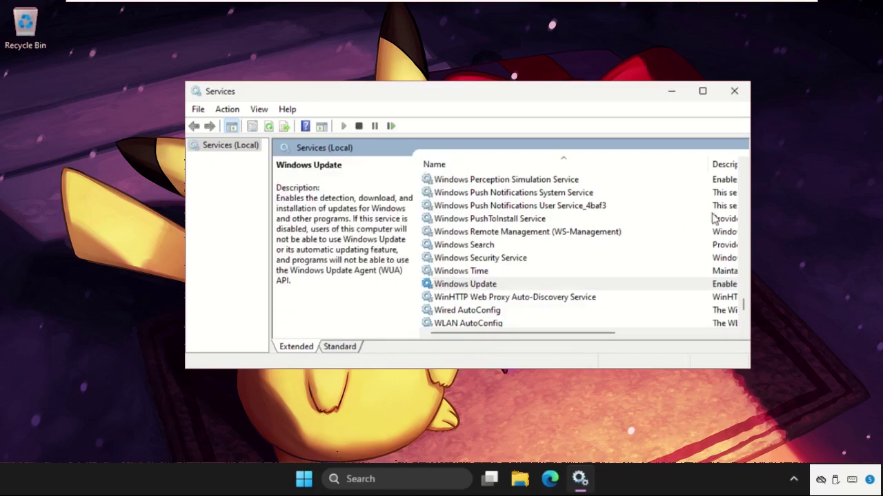
- Close Services and launch Disk Cleanup for drive C: with cleanmgr
{"action": "left_click", "coordinate": [733, 92]}
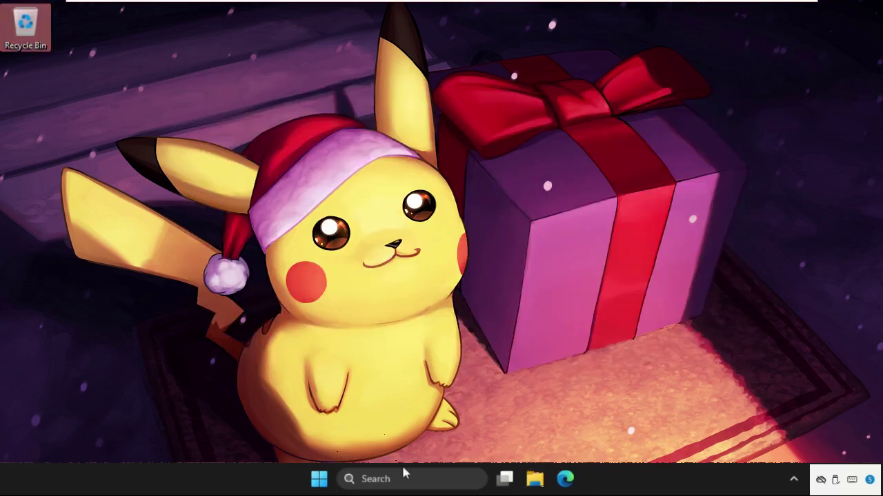
{"action": "right_click", "coordinate": [319, 478]}
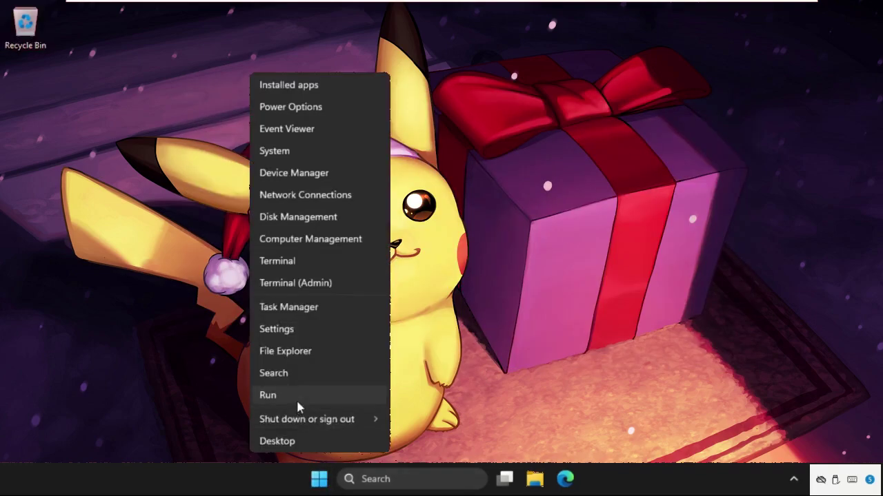
{"action": "left_click", "coordinate": [268, 395]}
{"action": "left_click_drag", "start_coordinate": [187, 333], "coordinate": [375, 247]}
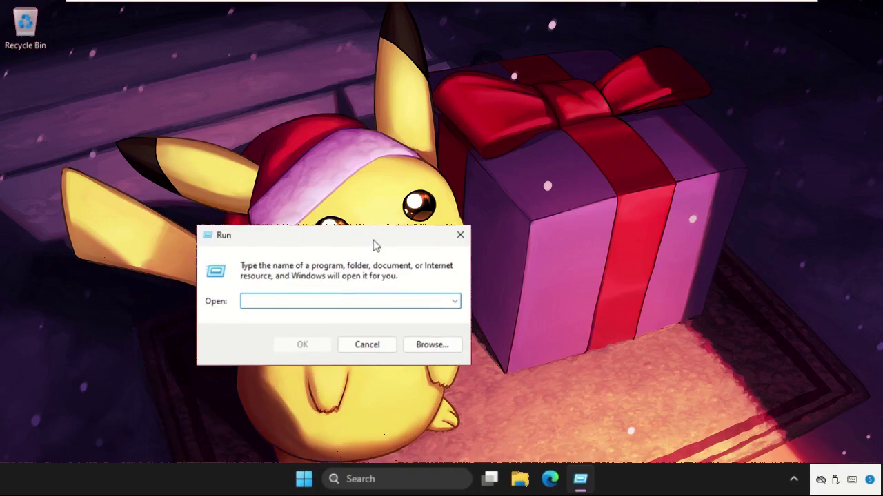
{"action": "type", "text": "cleanmgr"}
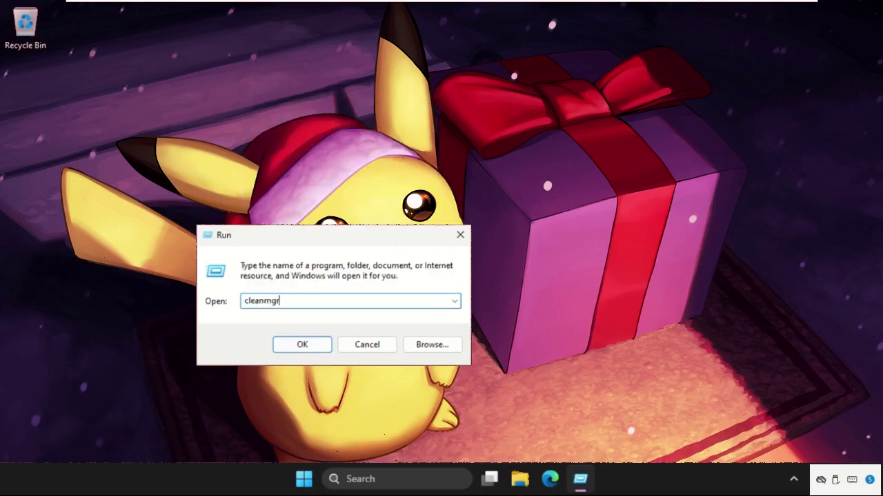
{"action": "key", "text": "Return"}
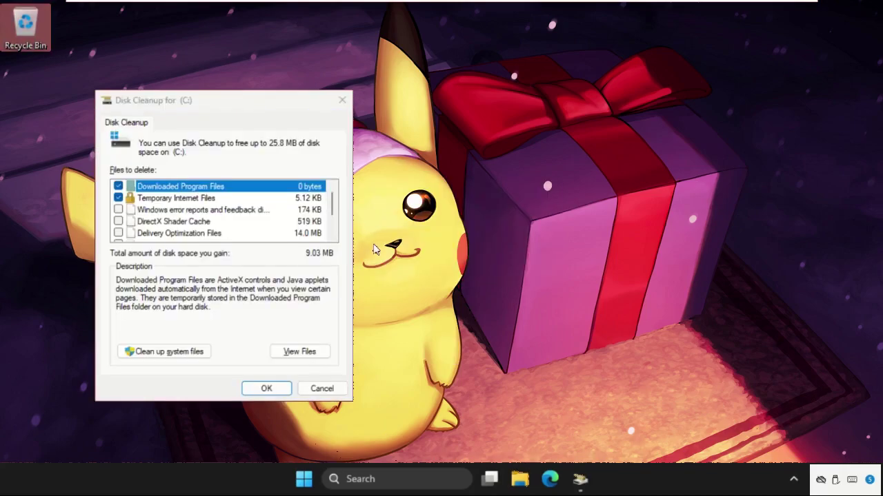
- Tick error reports, DirectX Shader Cache, Recycle Bin and temporary files, then permanently delete them
{"action": "left_click", "coordinate": [118, 210]}
{"action": "left_click", "coordinate": [117, 233]}
{"action": "scroll", "coordinate": [120, 233], "scroll_direction": "down", "scroll_amount": 1}
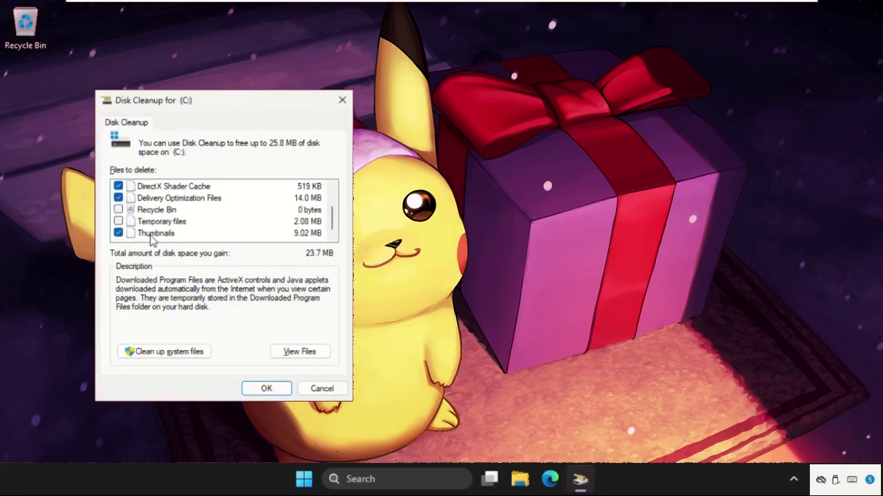
{"action": "left_click", "coordinate": [117, 209]}
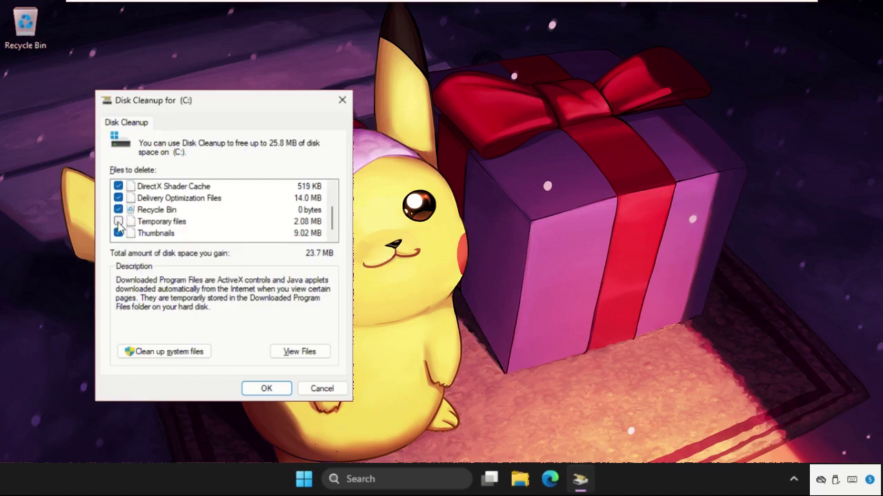
{"action": "left_click", "coordinate": [266, 389]}
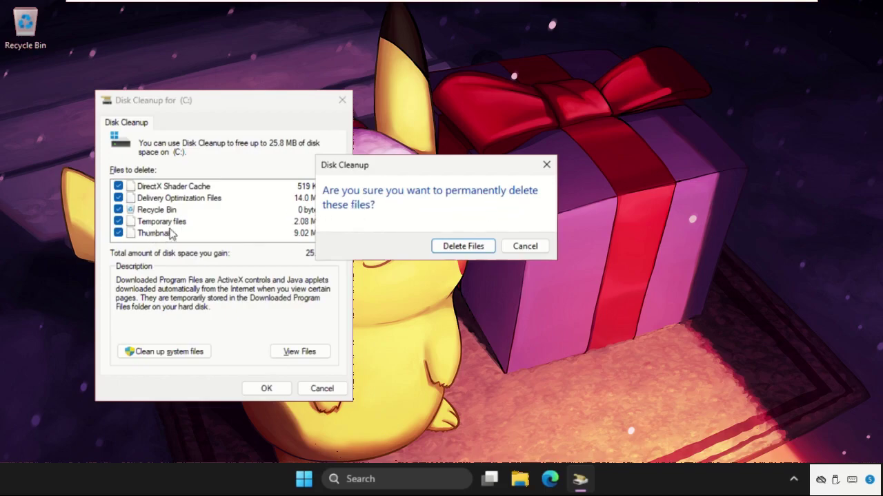
{"action": "left_click", "coordinate": [480, 250]}
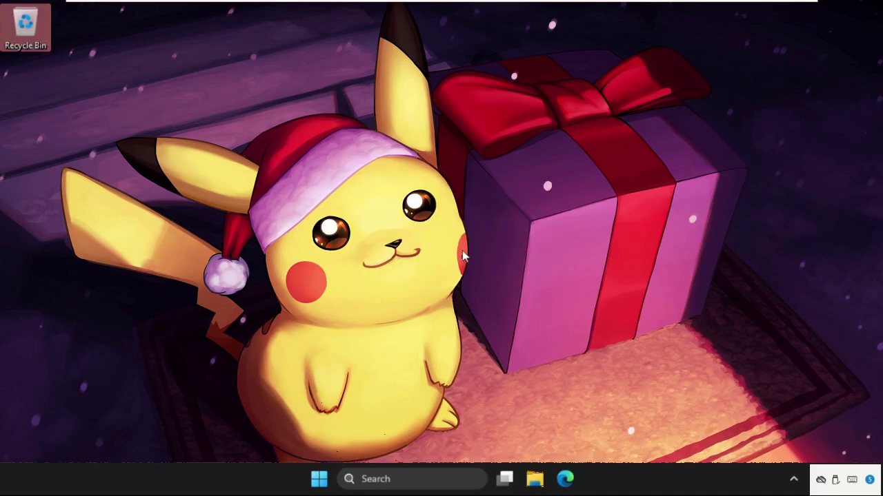
- Show the Start menu's power options, including Restart
{"action": "left_click", "coordinate": [318, 479]}
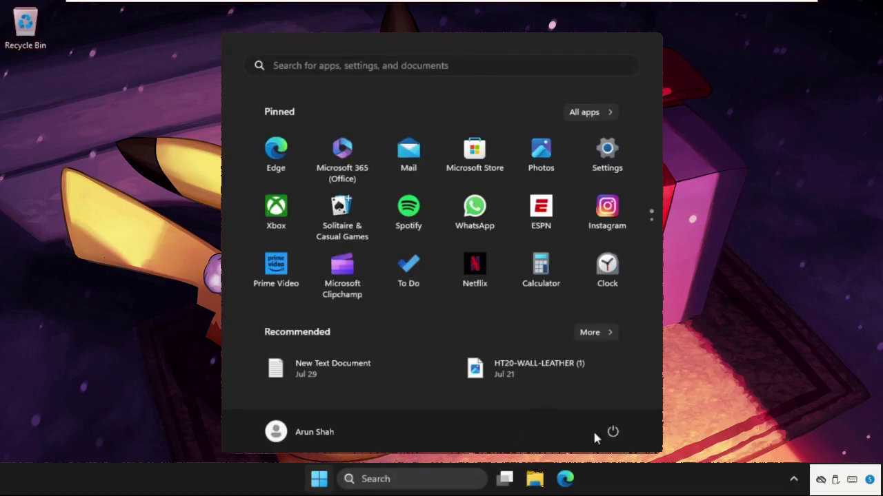
{"action": "left_click", "coordinate": [612, 432]}
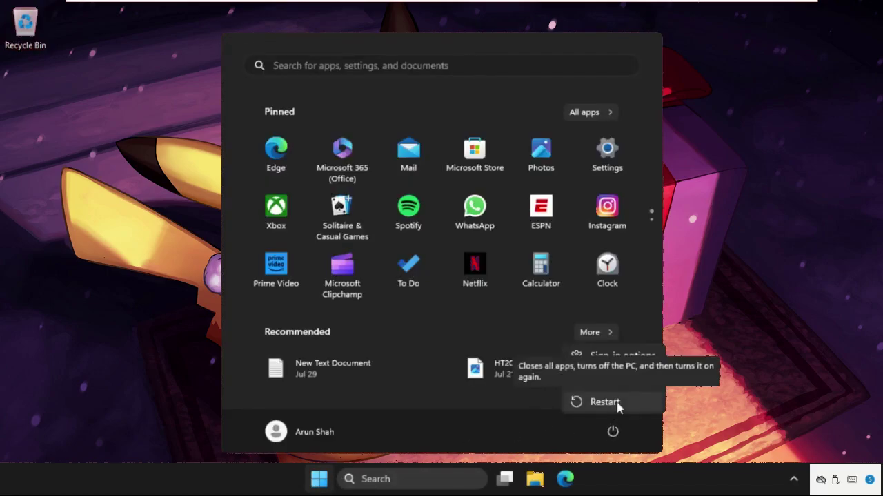